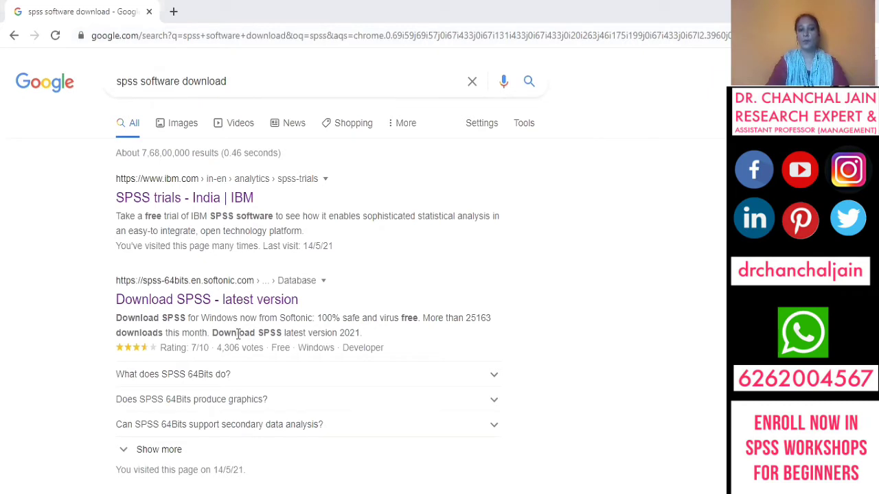
Open the 'SPSS trials - India | IBM' result from the spss software download search
{"action": "left_click", "coordinate": [191, 202]}
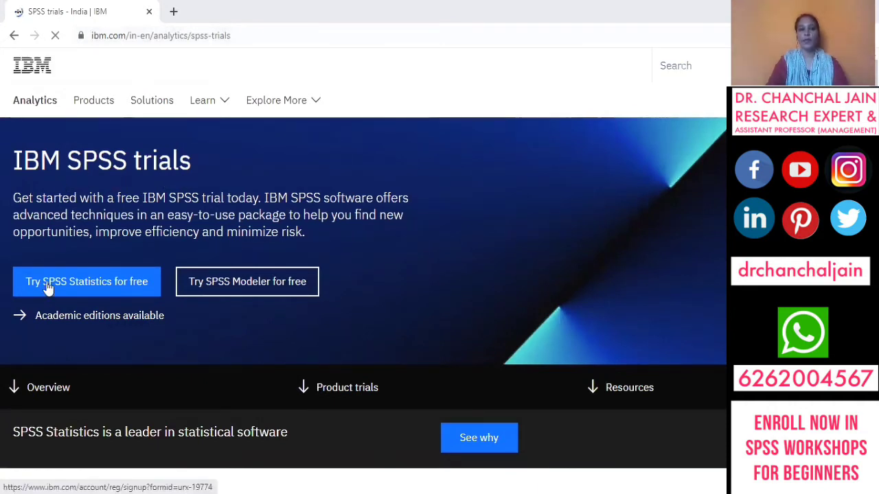
Start the sign-up with 'Try SPSS Statistics for free' on the IBM SPSS trials page
{"action": "left_click", "coordinate": [87, 290]}
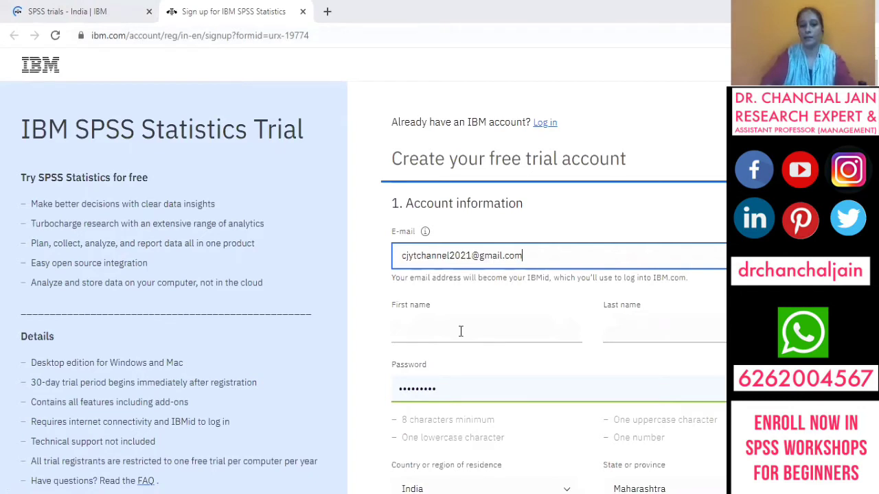
Autofill the first and last name, then clear the autofilled password field
{"action": "left_click", "coordinate": [639, 328]}
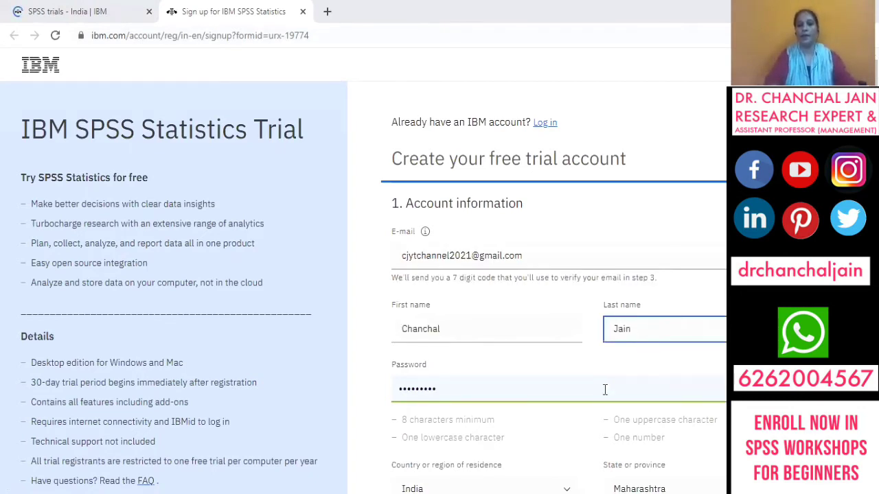
{"action": "left_click", "coordinate": [546, 389]}
{"action": "left_click_drag", "start_coordinate": [546, 389], "coordinate": [371, 410]}
{"action": "key", "text": "BackSpace"}
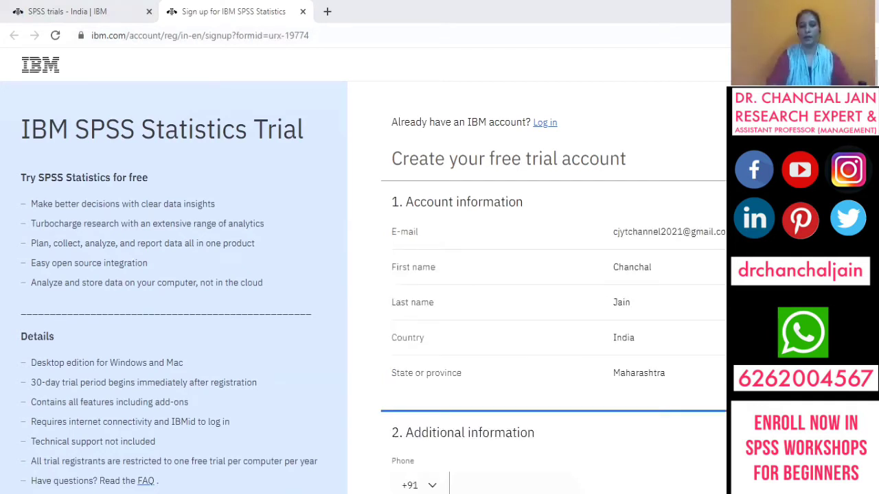
Enter the phone number in the additional information section
{"action": "scroll", "coordinate": [536, 310], "scroll_direction": "down", "scroll_amount": 1}
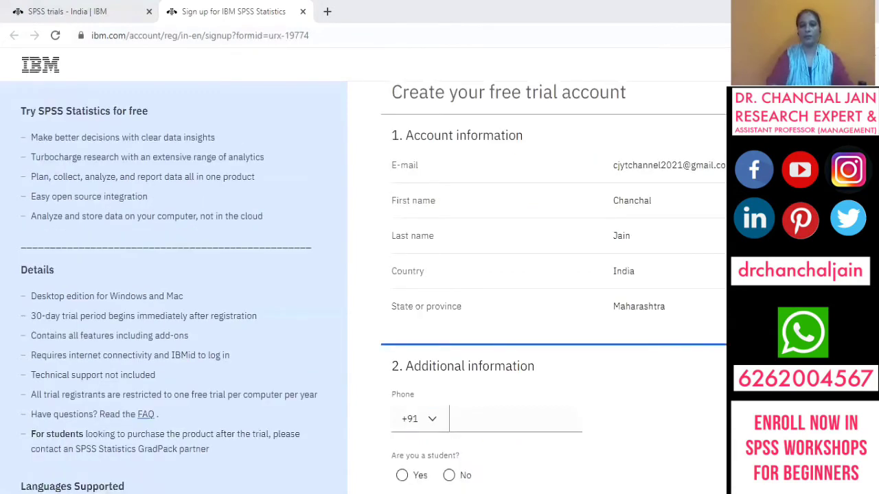
{"action": "scroll", "coordinate": [536, 288], "scroll_direction": "down", "scroll_amount": 1}
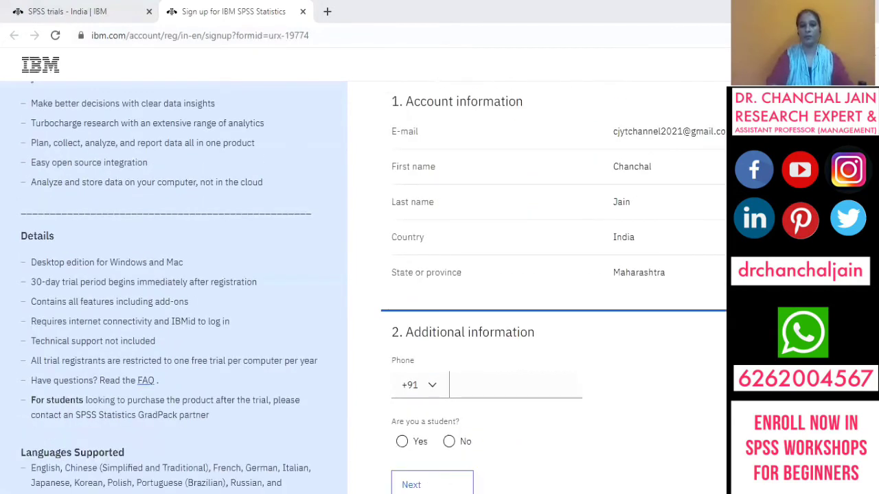
{"action": "left_click", "coordinate": [469, 388]}
{"action": "type", "text": "992"}
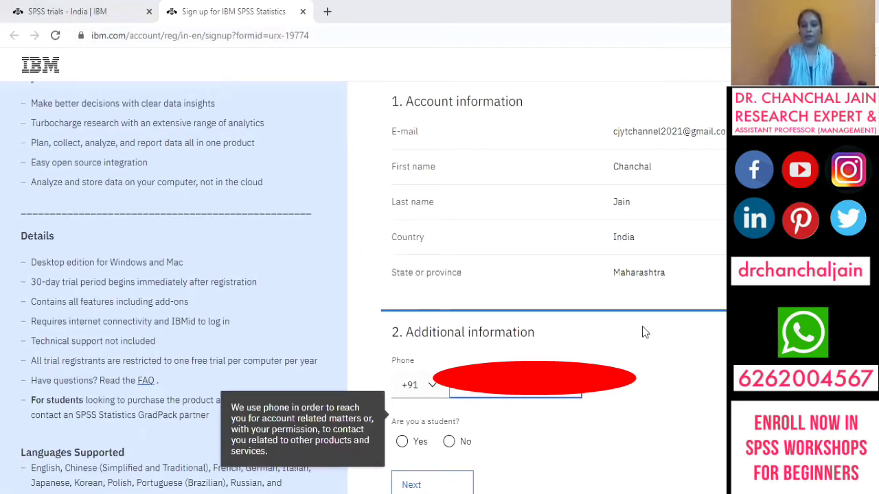
Answer Yes to being a student and No to Business Partner contact, then continue
{"action": "scroll", "coordinate": [643, 328], "scroll_direction": "down", "scroll_amount": 1}
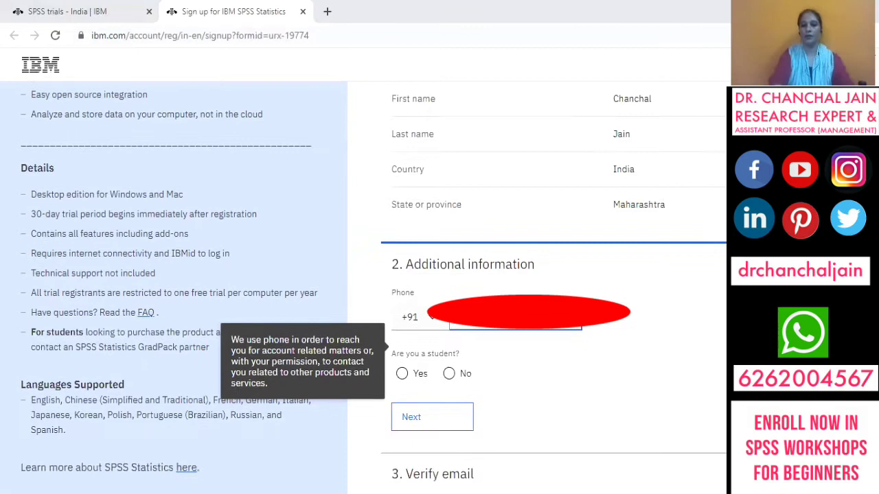
{"action": "left_click", "coordinate": [403, 375]}
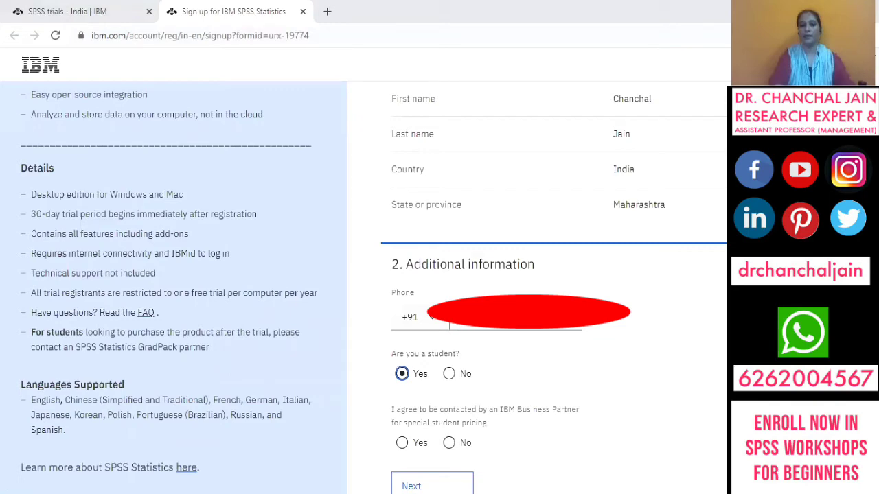
{"action": "scroll", "coordinate": [440, 289], "scroll_direction": "down", "scroll_amount": 1}
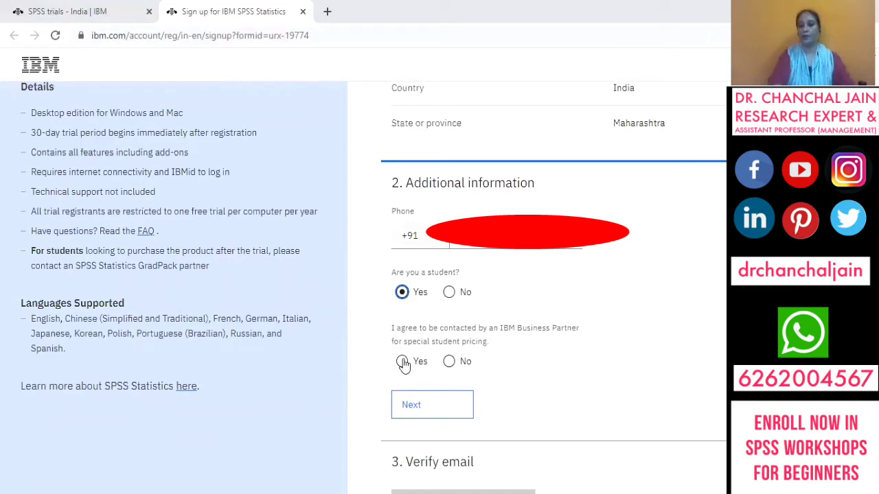
{"action": "left_click", "coordinate": [449, 363]}
{"action": "left_click", "coordinate": [438, 409]}
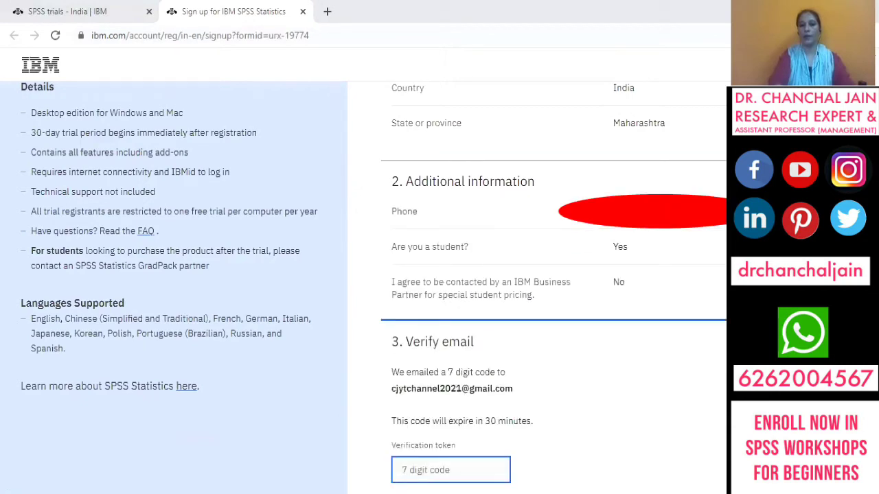
Scroll down to the Verify email section awaiting the 7-digit token
{"action": "scroll", "coordinate": [554, 288], "scroll_direction": "down", "scroll_amount": 3}
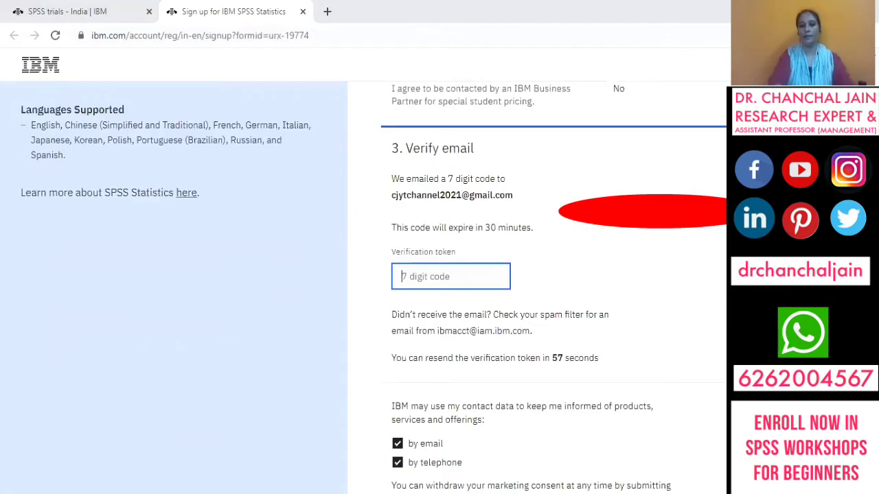
{"action": "scroll", "coordinate": [617, 256], "scroll_direction": "down", "scroll_amount": 1}
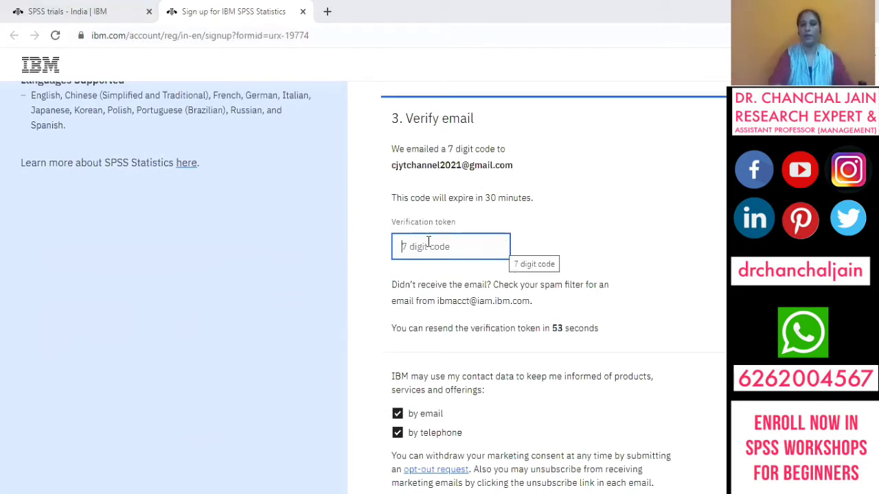
Copy the confirmation code from IBM's New User Registration email in Gmail, then return to the sign-up form
{"action": "left_click", "coordinate": [327, 12]}
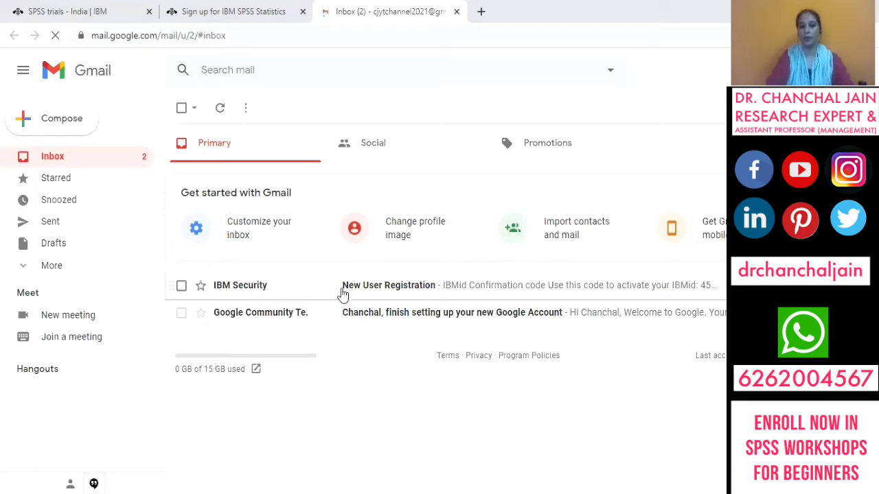
{"action": "left_click", "coordinate": [351, 294]}
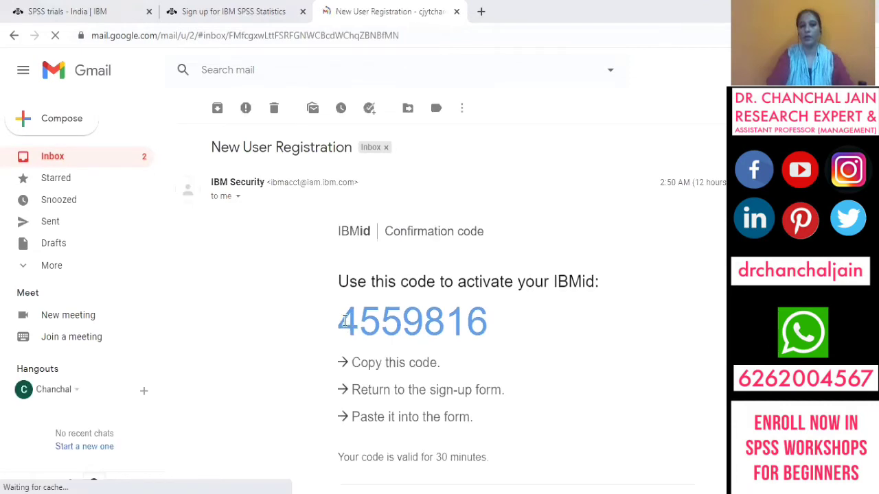
{"action": "left_click_drag", "start_coordinate": [473, 326], "coordinate": [486, 327]}
{"action": "key", "text": "ctrl+c"}
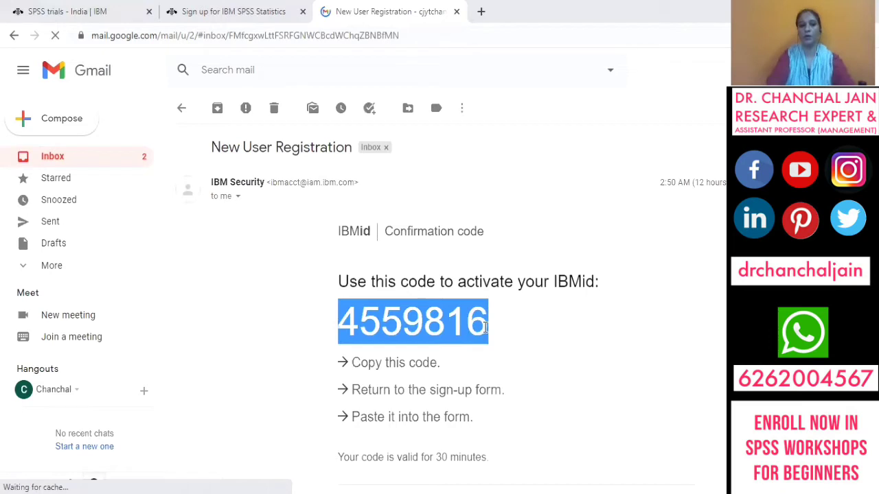
{"action": "left_click", "coordinate": [252, 14]}
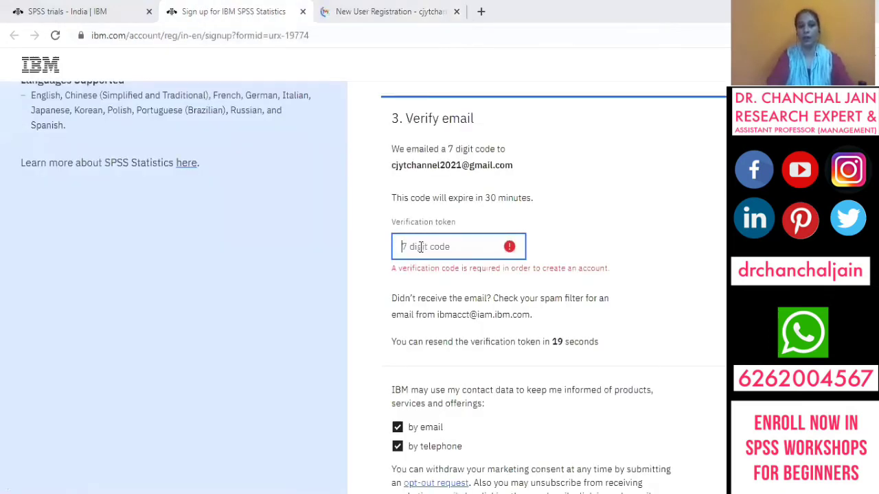
Paste the emailed code as the verification token and create the account
{"action": "key", "text": "ctrl+v"}
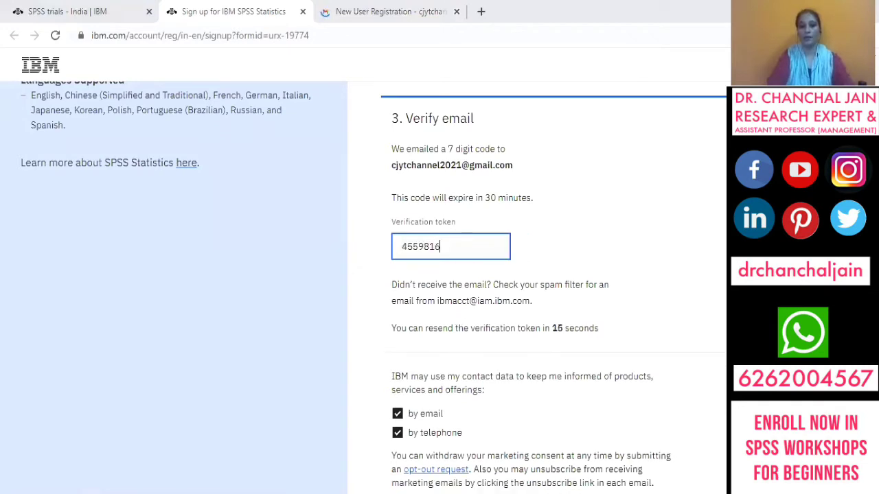
{"action": "scroll", "coordinate": [536, 289], "scroll_direction": "down", "scroll_amount": 1}
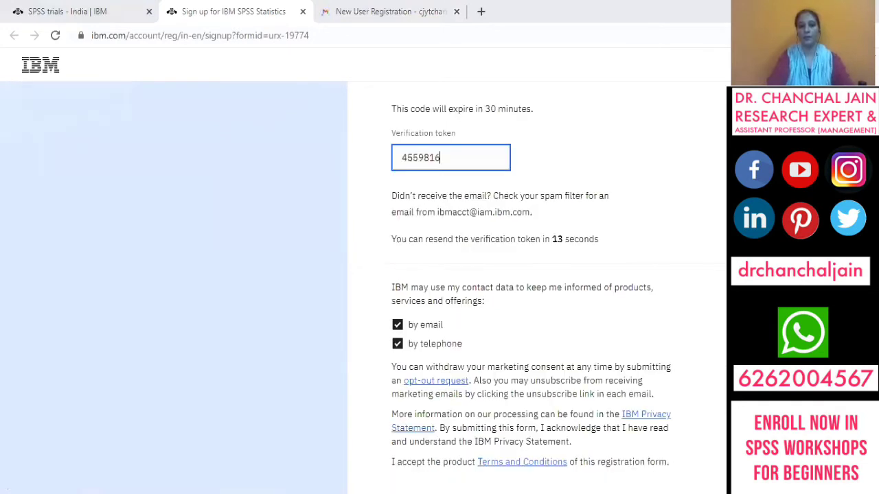
{"action": "scroll", "coordinate": [536, 289], "scroll_direction": "down", "scroll_amount": 1}
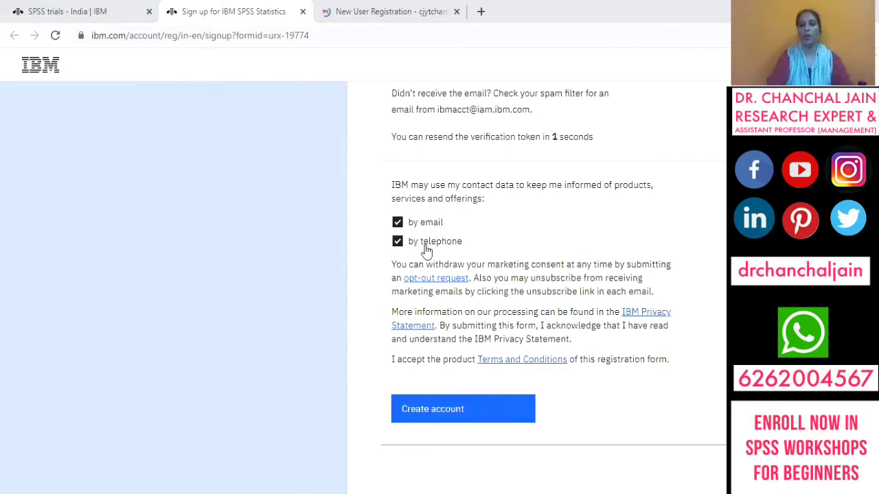
{"action": "left_click", "coordinate": [437, 414]}
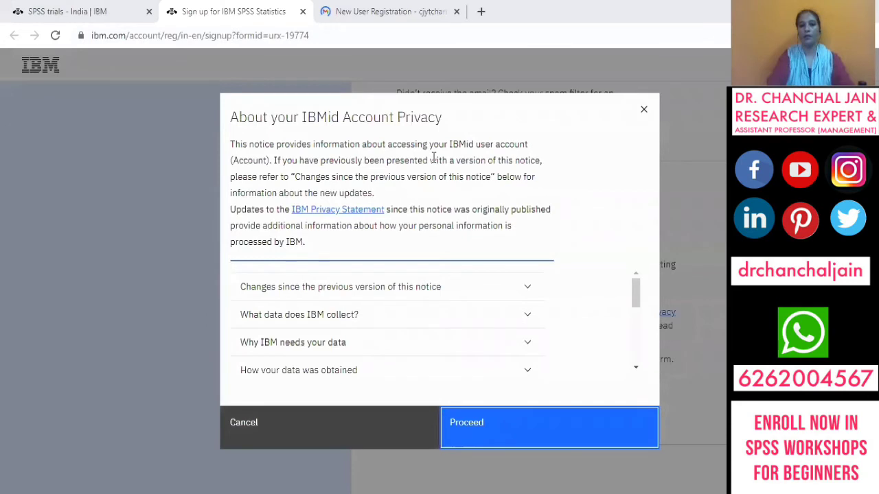
Proceed past the IBMid account privacy notice to reach the My IBM dashboard
{"action": "left_click", "coordinate": [476, 441]}
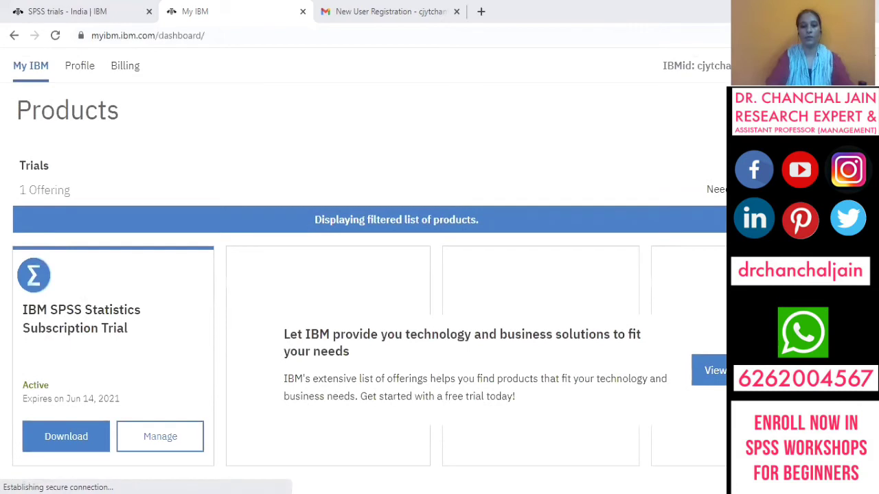
Open Downloads from the IBM SPSS Statistics Subscription Trial card
{"action": "scroll", "coordinate": [369, 274], "scroll_direction": "down", "scroll_amount": 1}
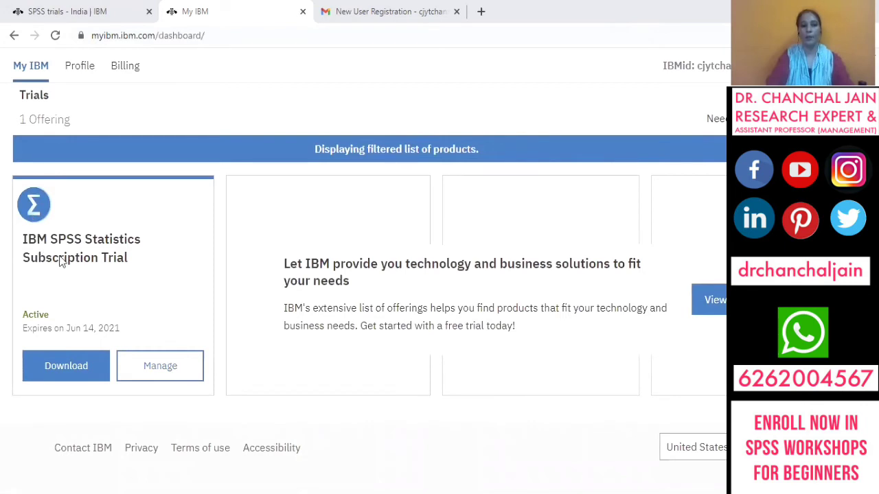
{"action": "left_click", "coordinate": [81, 373]}
{"action": "left_click", "coordinate": [81, 372]}
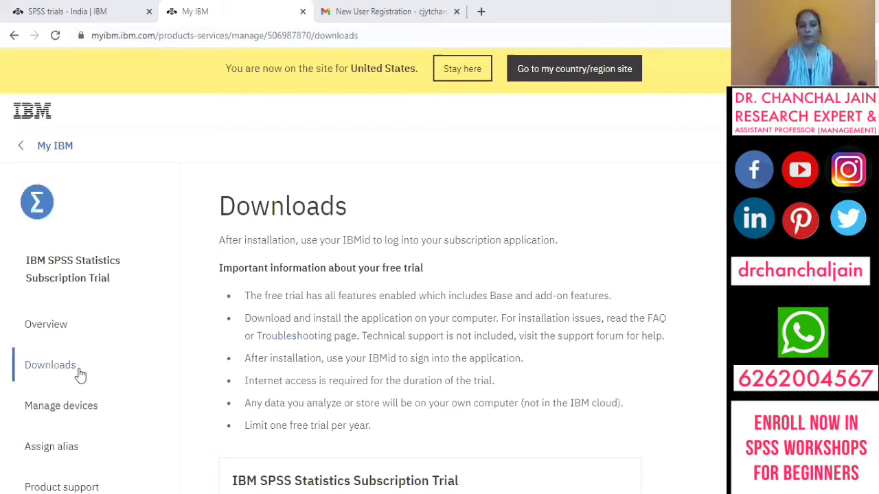
Download the Windows 64-bit SPSS Statistics trial installer, retrying until the download runs
{"action": "scroll", "coordinate": [79, 375], "scroll_direction": "down", "scroll_amount": 5}
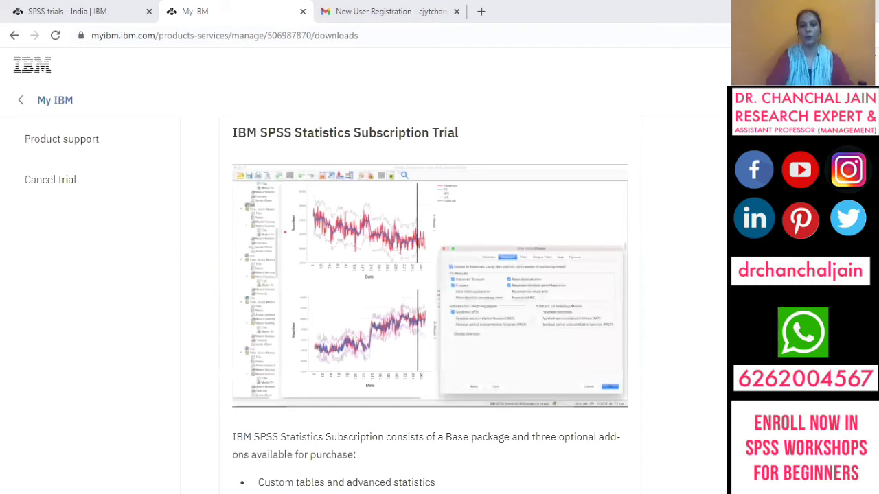
{"action": "scroll", "coordinate": [627, 330], "scroll_direction": "down", "scroll_amount": 5}
{"action": "scroll", "coordinate": [294, 270], "scroll_direction": "down", "scroll_amount": 1}
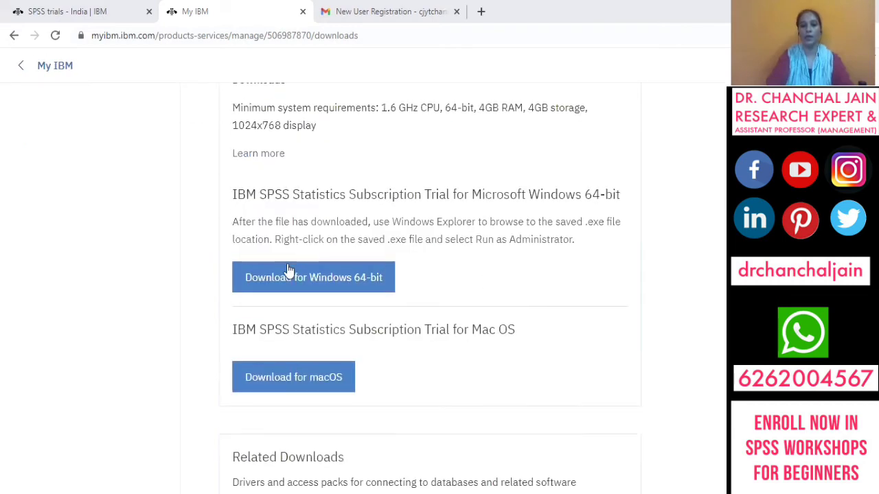
{"action": "left_click", "coordinate": [288, 274]}
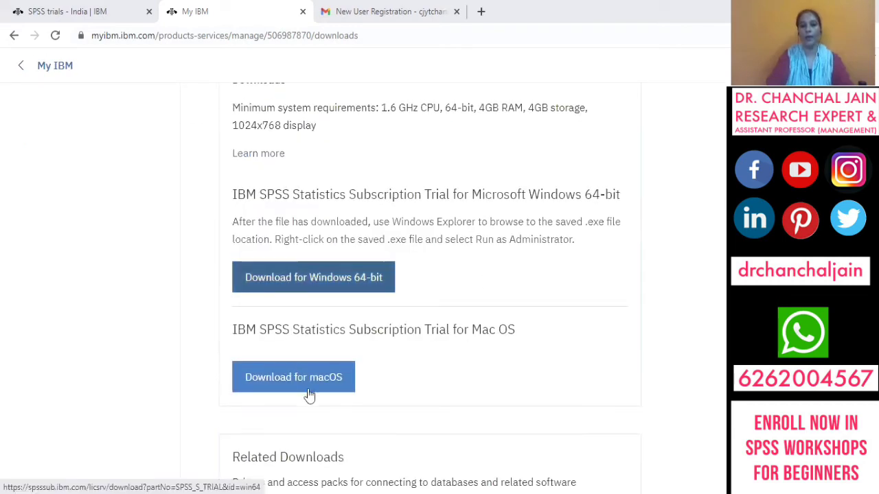
{"action": "left_click", "coordinate": [319, 287]}
{"action": "left_click", "coordinate": [319, 286]}
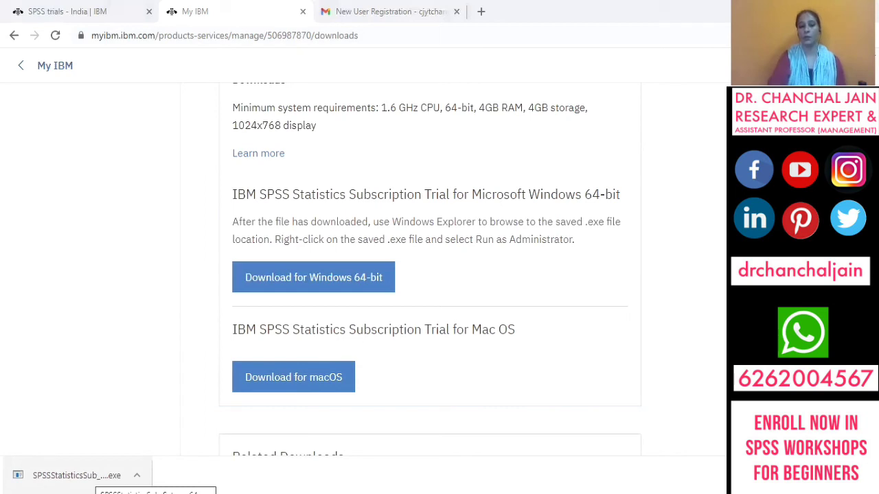
Launch the downloaded SPSS Statistics Subscription Trial Windows 64-bit .exe installer from the download shelf
{"action": "left_click", "coordinate": [83, 475]}
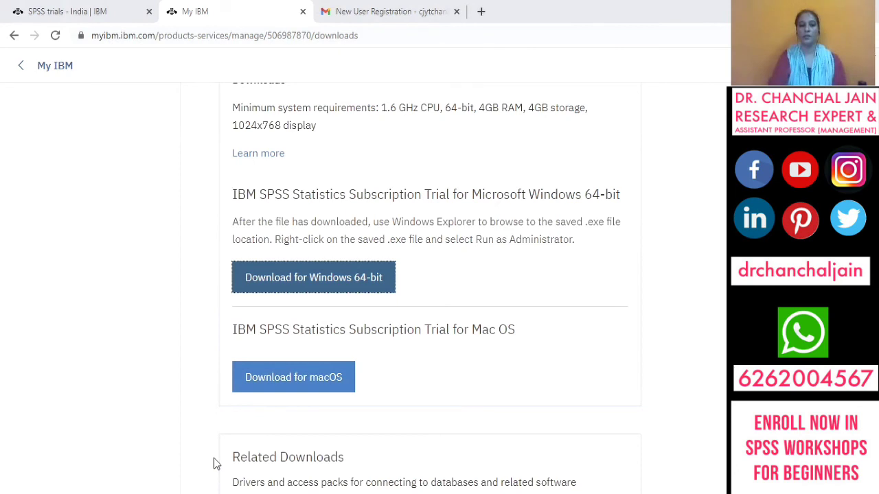